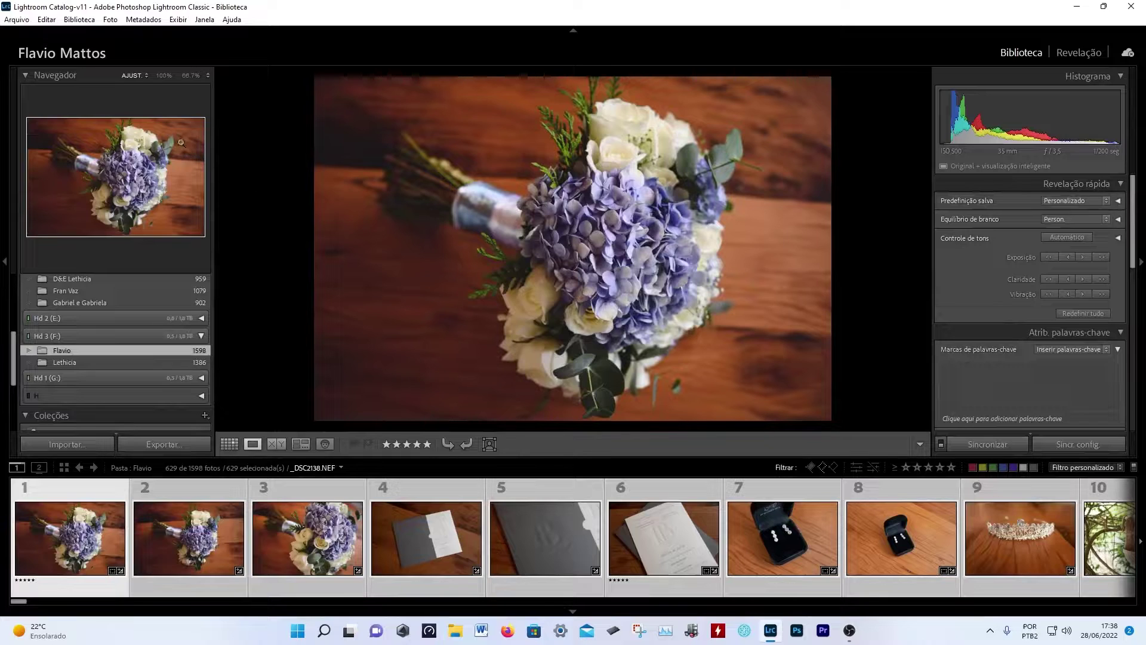
Step: Check which Lightroom Classic version is installed in the Help menu
click(231, 20)
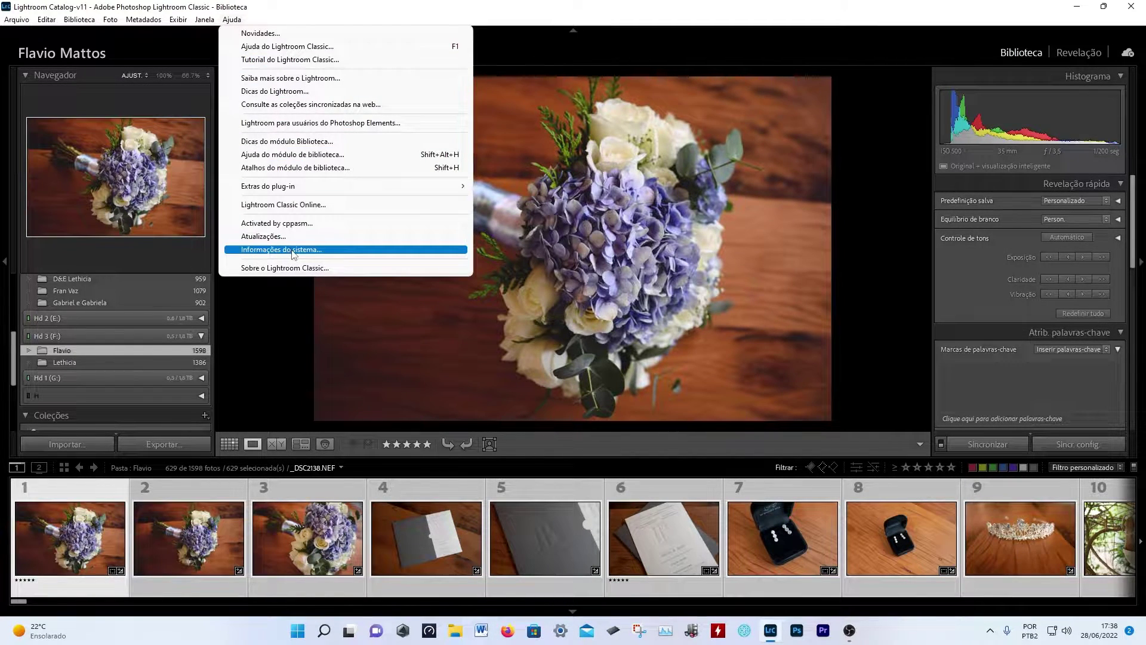
click(296, 268)
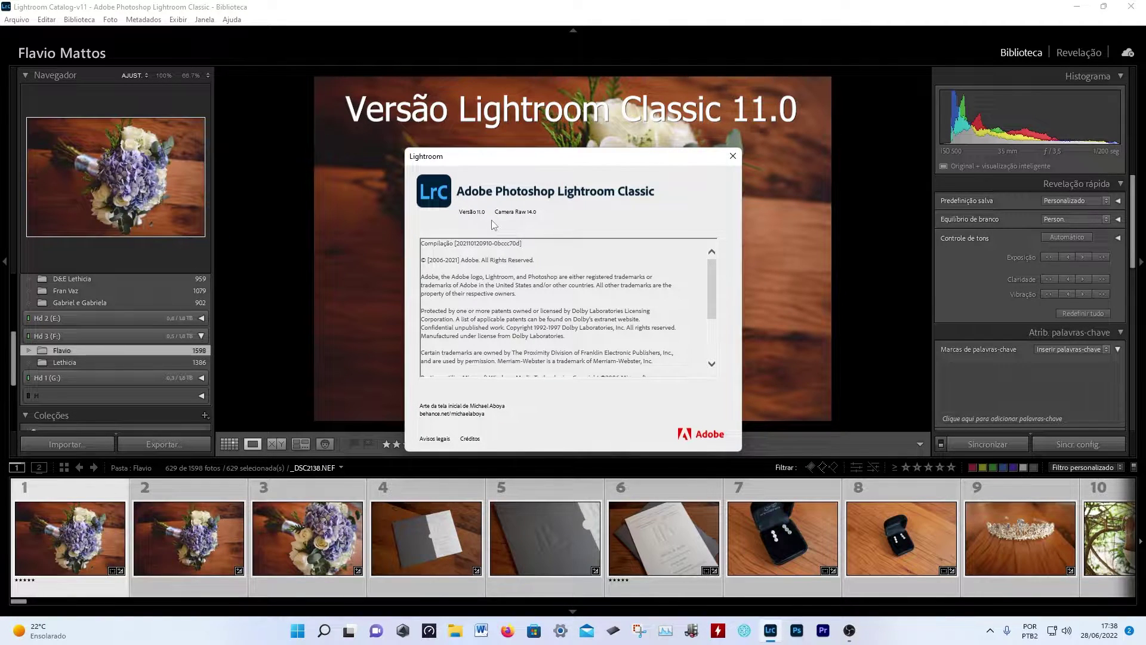
click(733, 155)
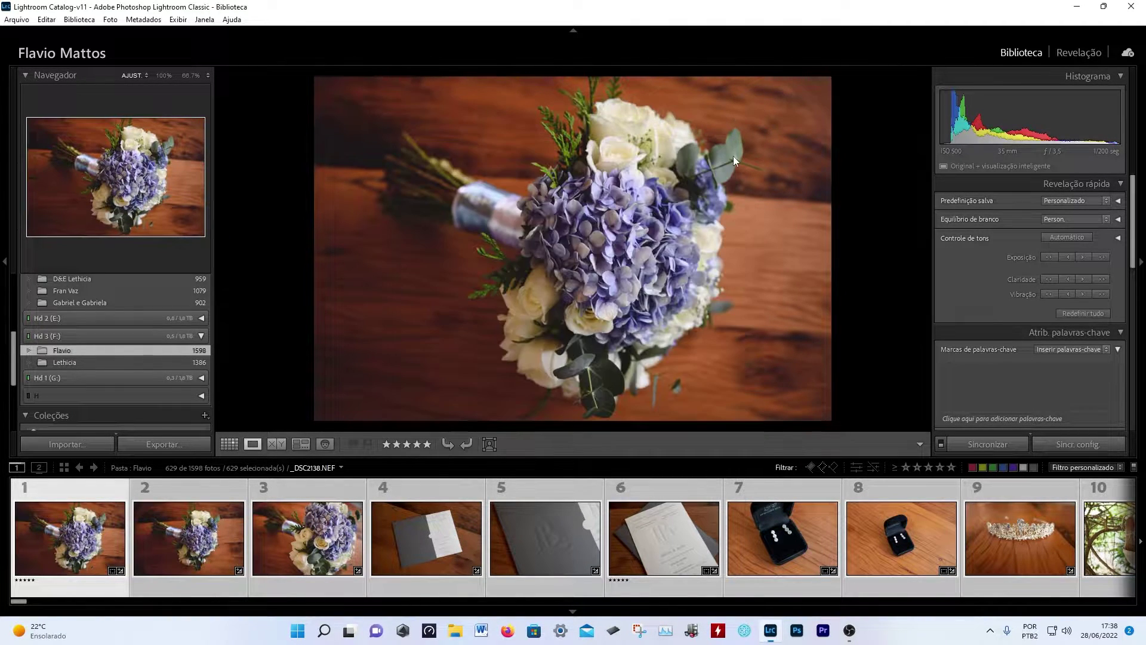
Step: Export the 629 photos as quality-100 JPEGs at 2048 px long edge
key(ctrl+shift+e)
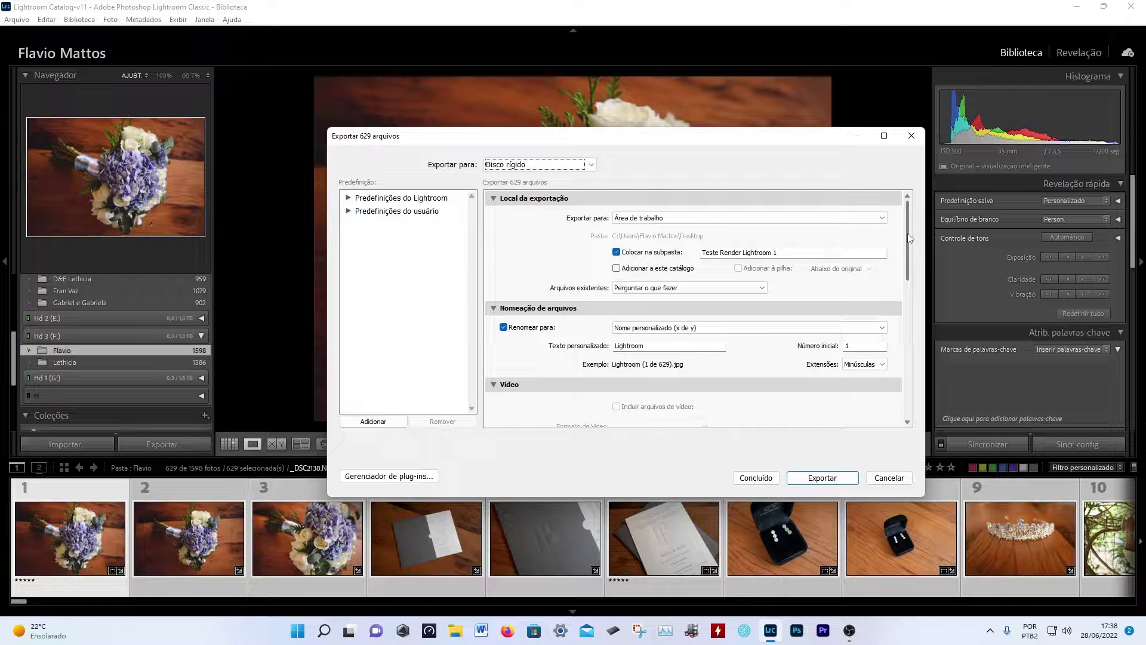
drag(909, 238, 907, 281)
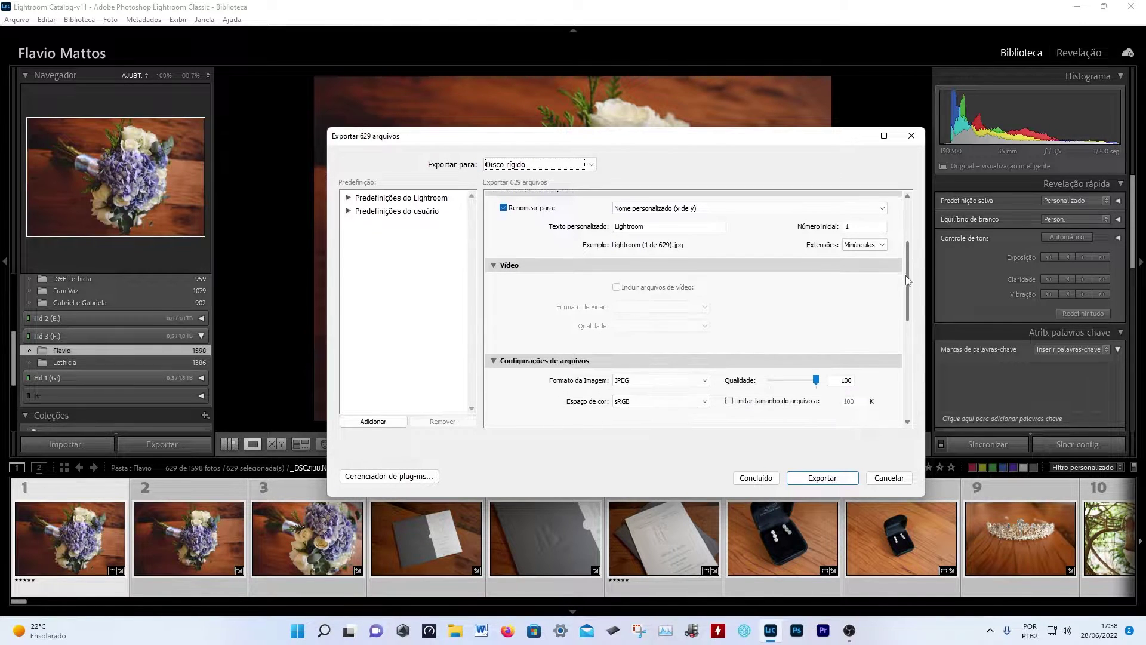
mouse_move(908, 280)
mouse_down()
mouse_move(919, 326)
mouse_move(925, 318)
mouse_up()
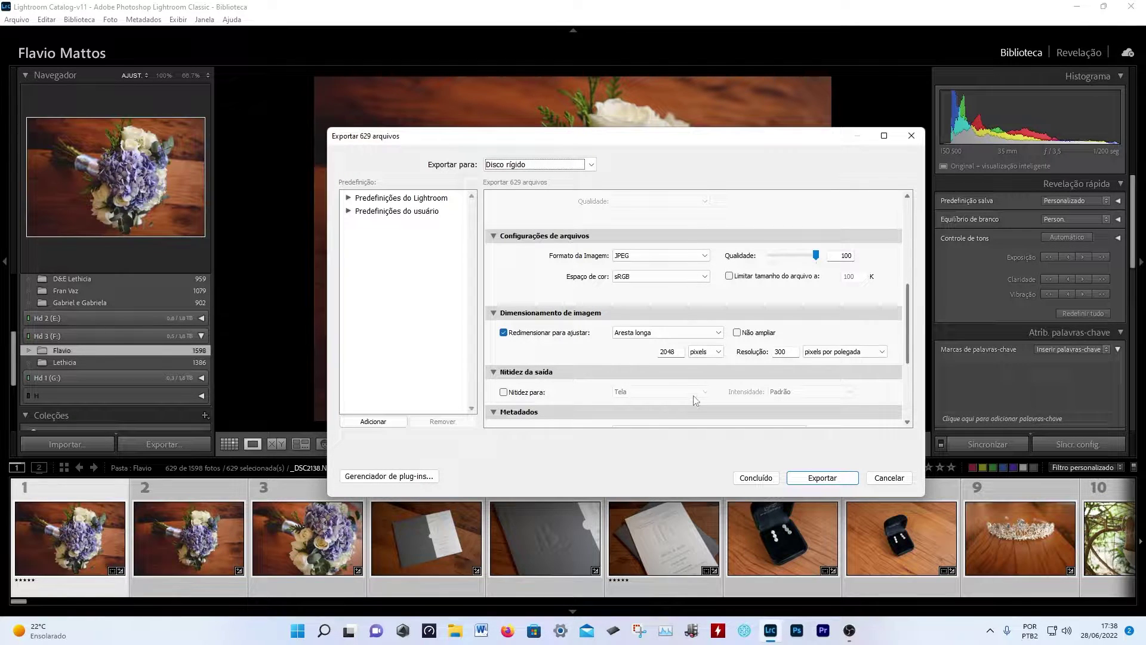
click(824, 478)
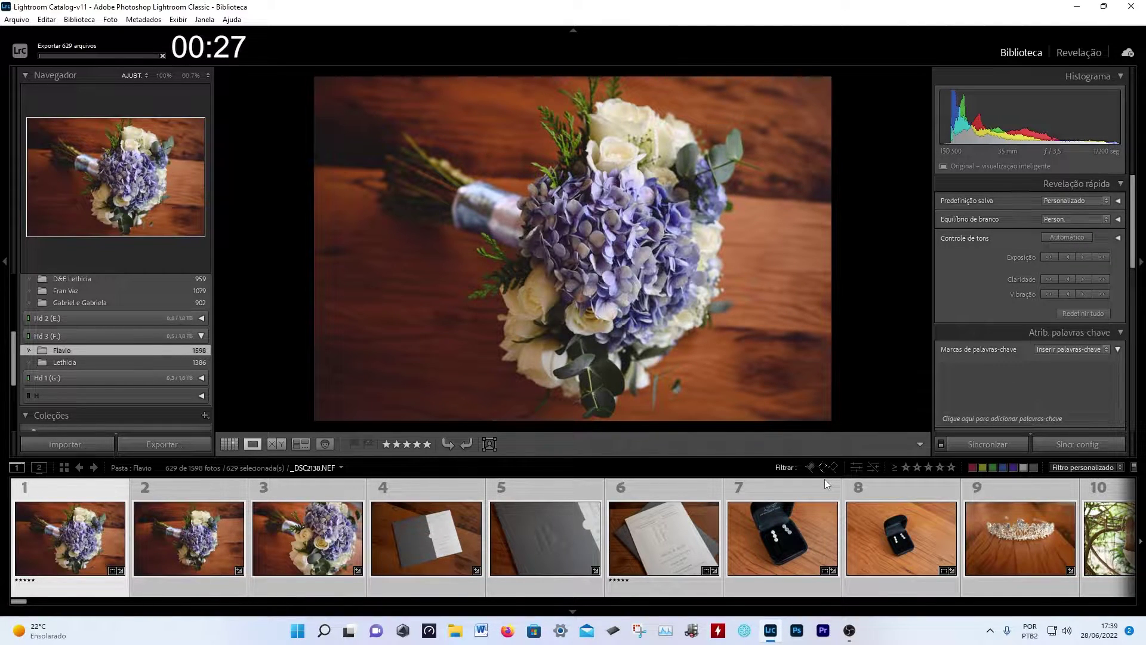
Step: Show Task Manager's CPU performance graph over the photo, then launch HWMonitor
key(ctrl+shift+Escape)
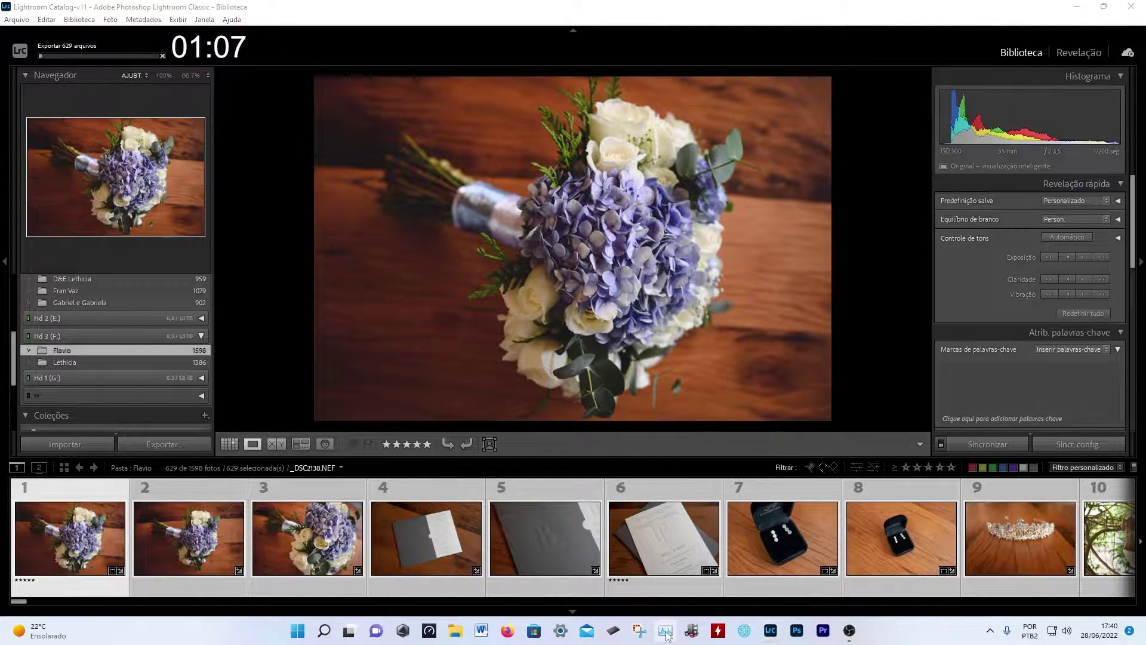
click(495, 97)
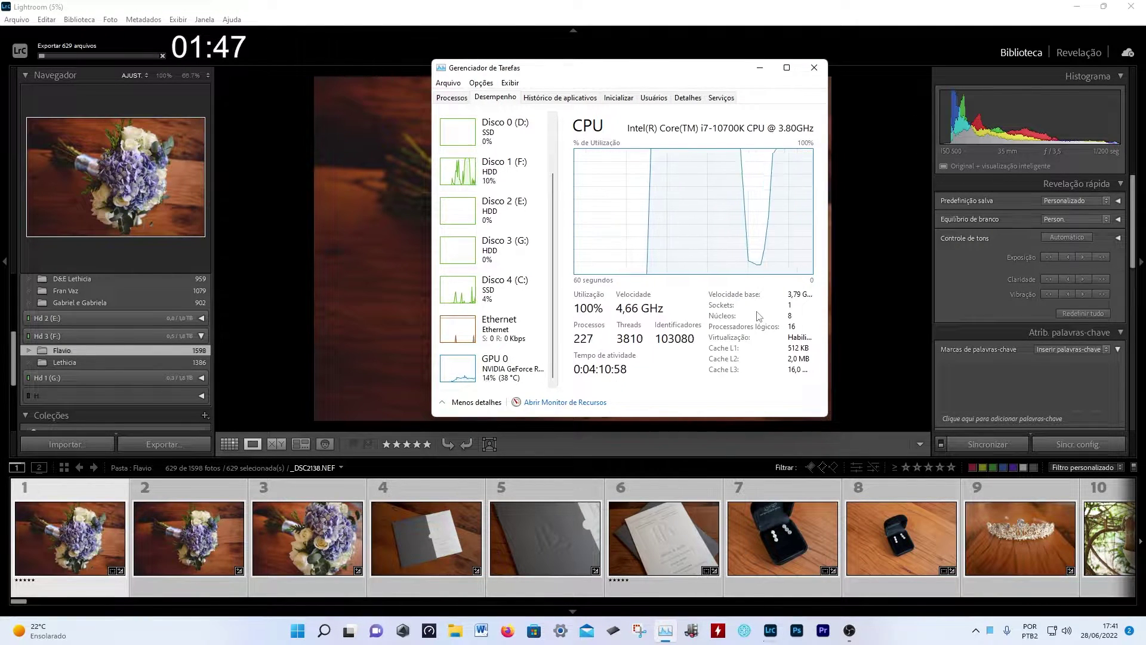
drag(646, 73, 590, 87)
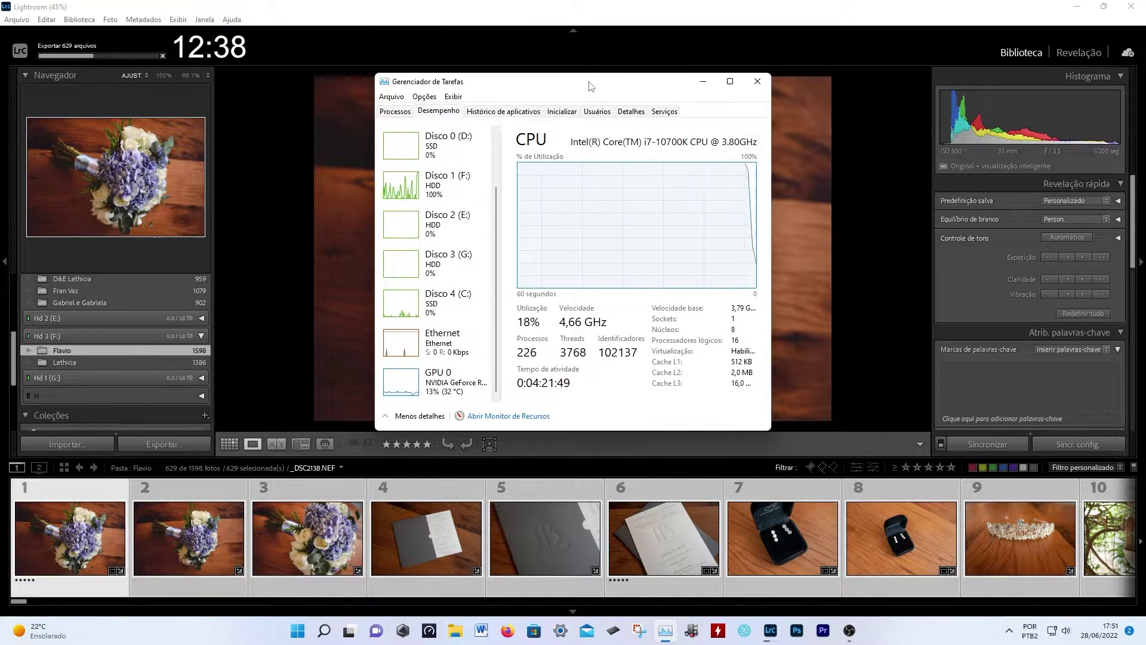
click(717, 630)
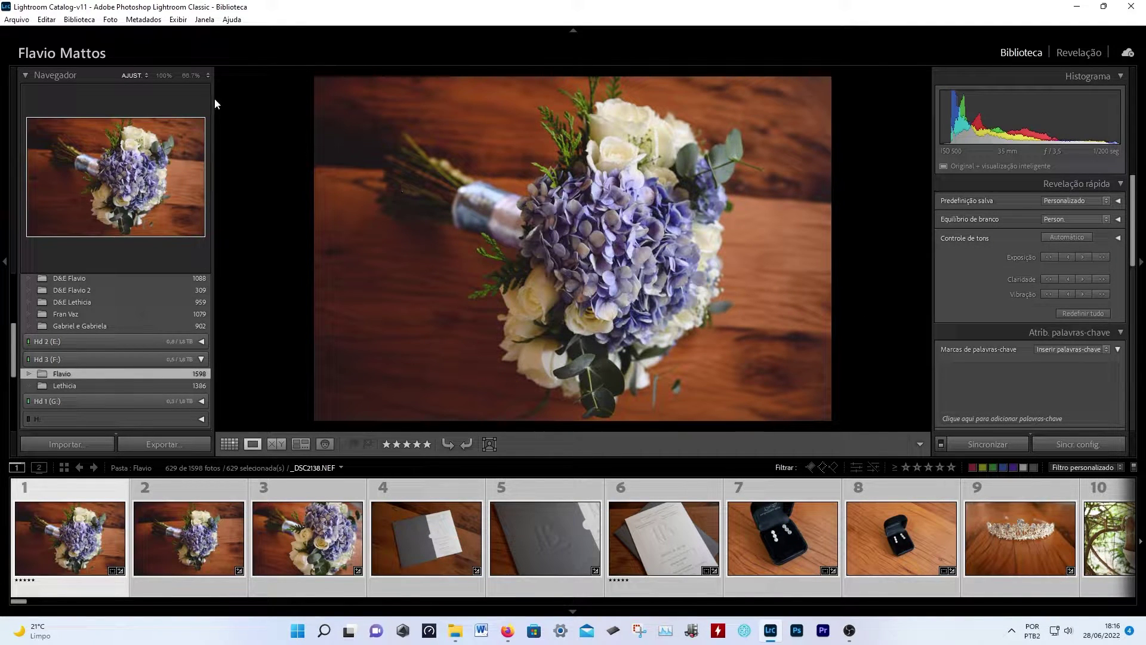
click(233, 20)
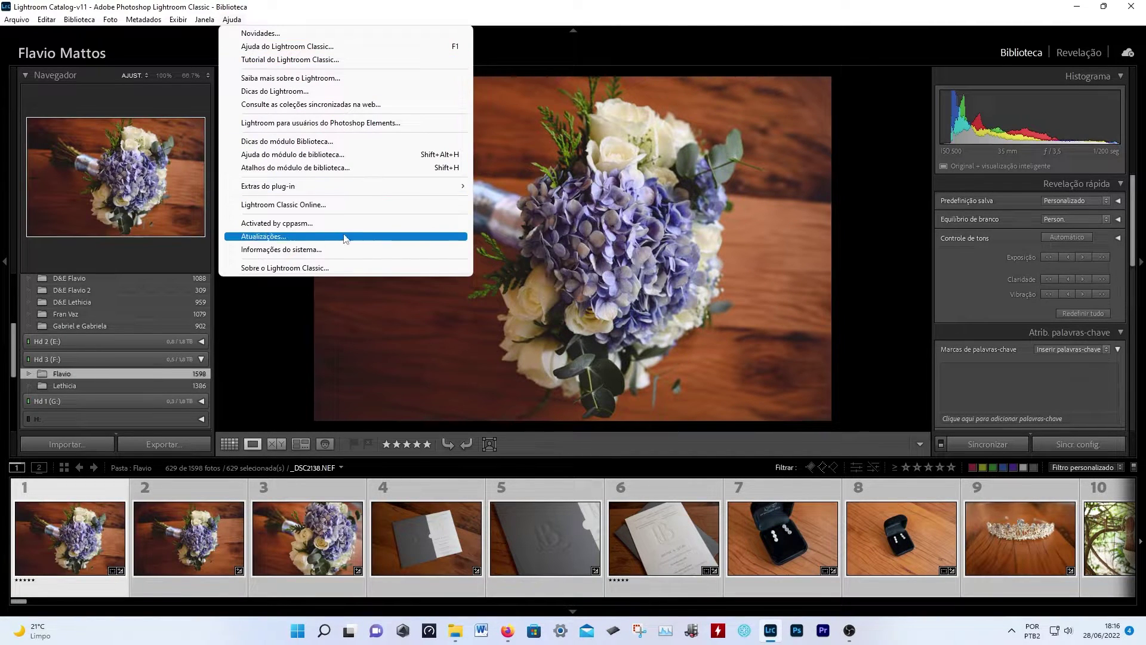
click(326, 269)
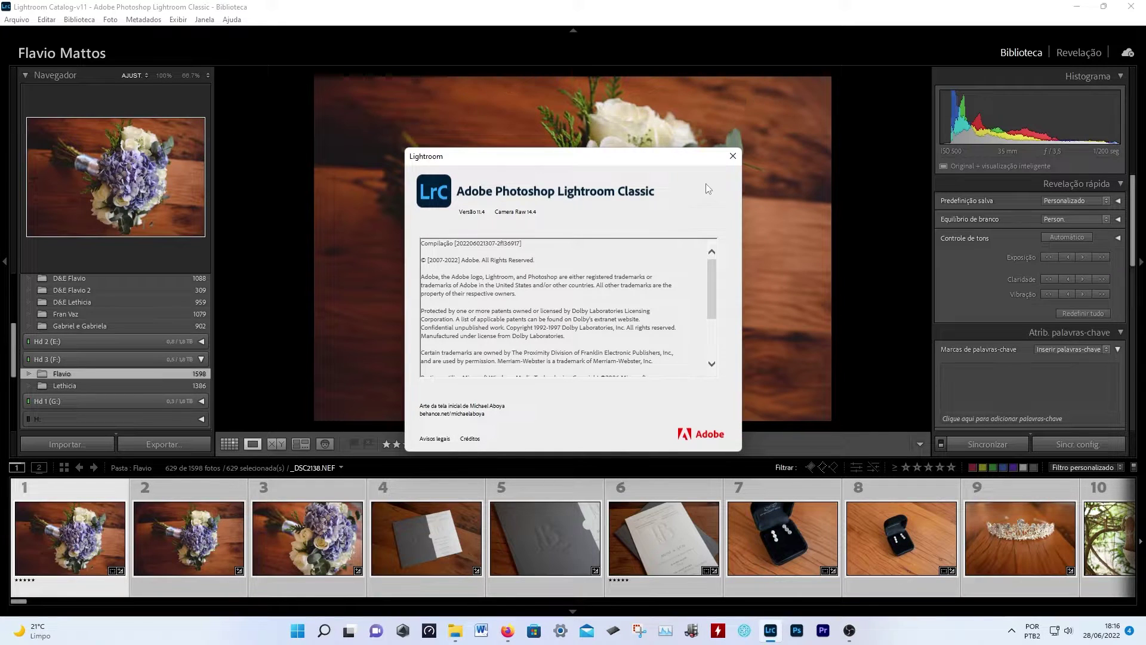
click(733, 157)
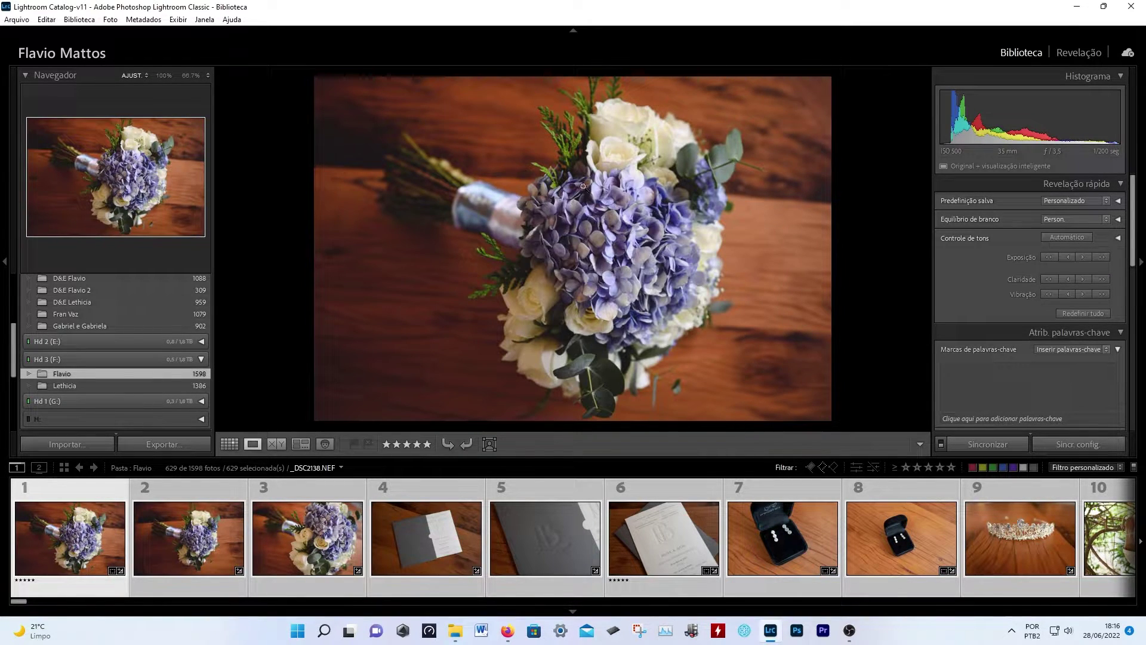
Step: Enable Usar GPU para exportação in the Desempenho preferences and confirm with OK
click(24, 21)
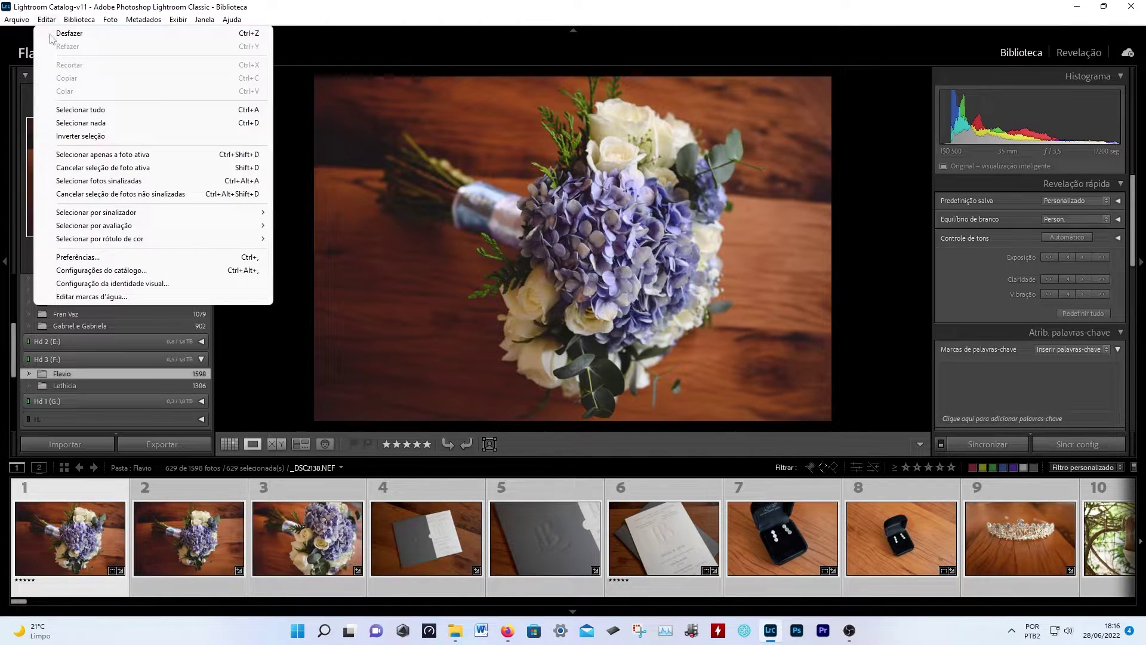
click(107, 256)
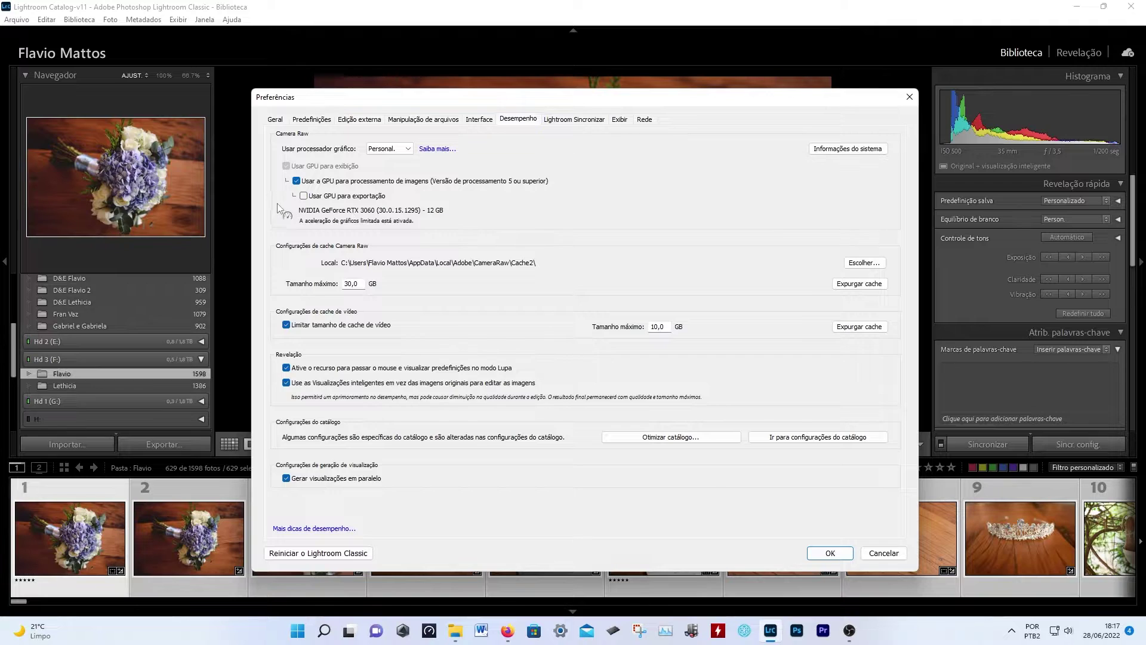
click(304, 196)
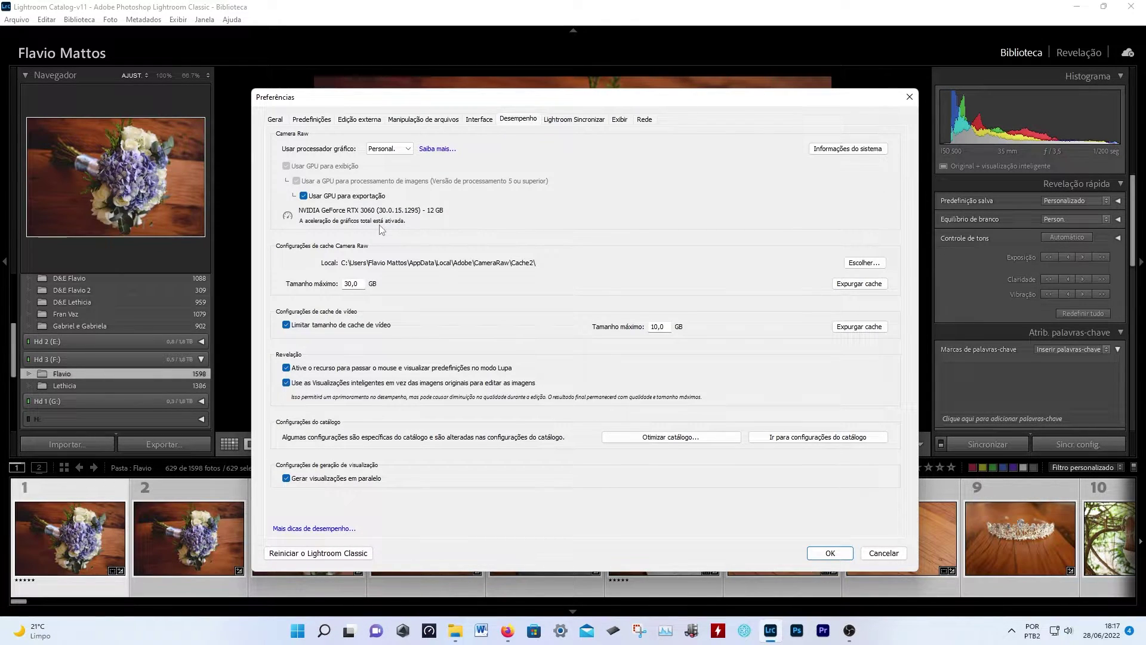
click(830, 554)
key(ctrl+shift+e)
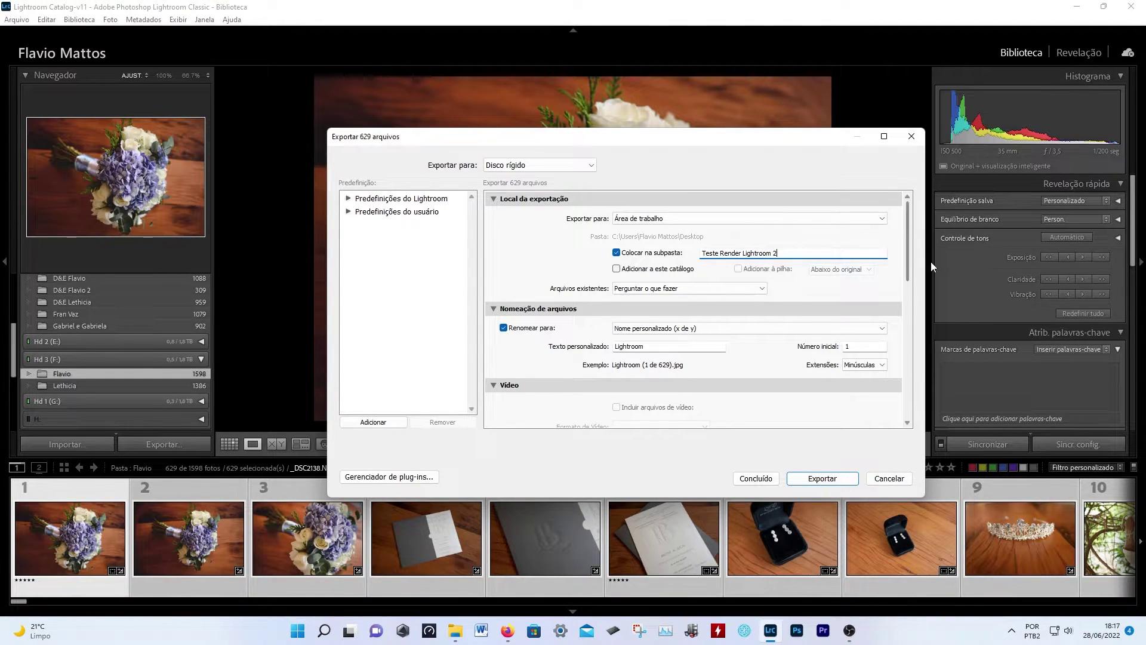
Step: Export the 629 photos as 2048-px JPEGs into the Teste Render Lightroom 2 subfolder
drag(908, 250, 930, 366)
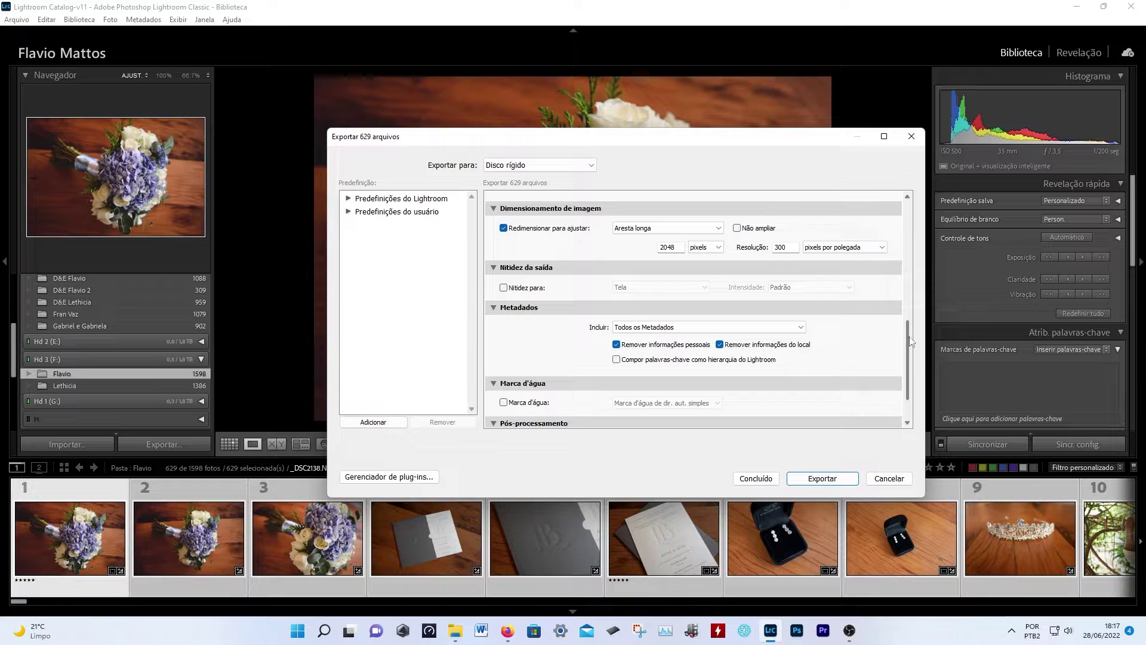
scroll(896, 325, up, 3)
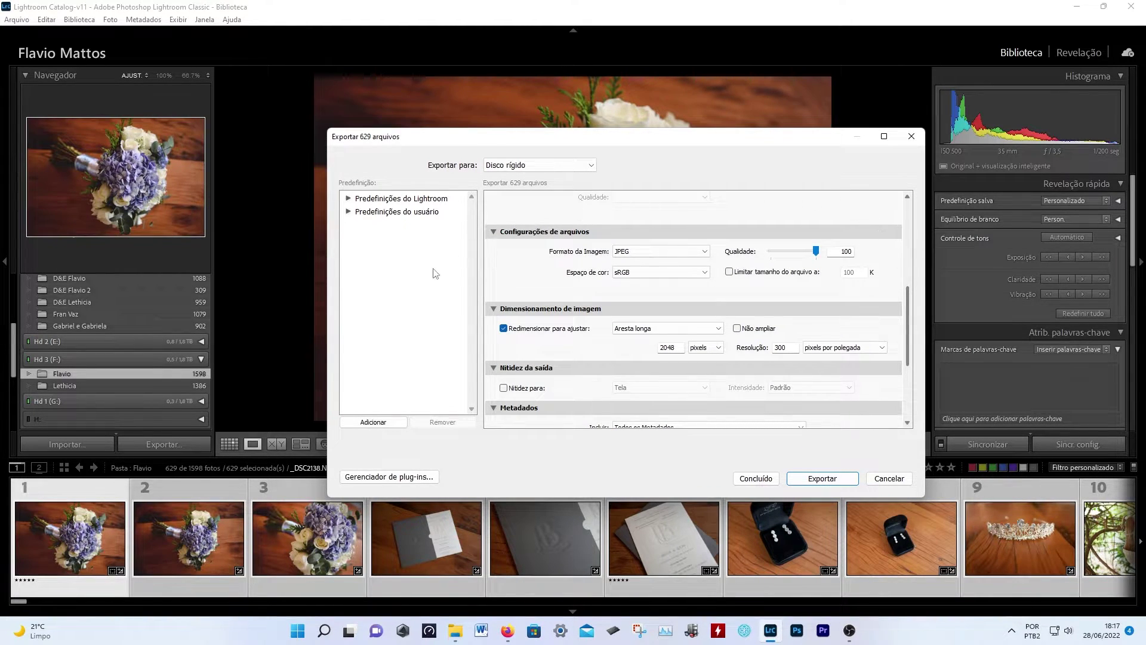
click(821, 478)
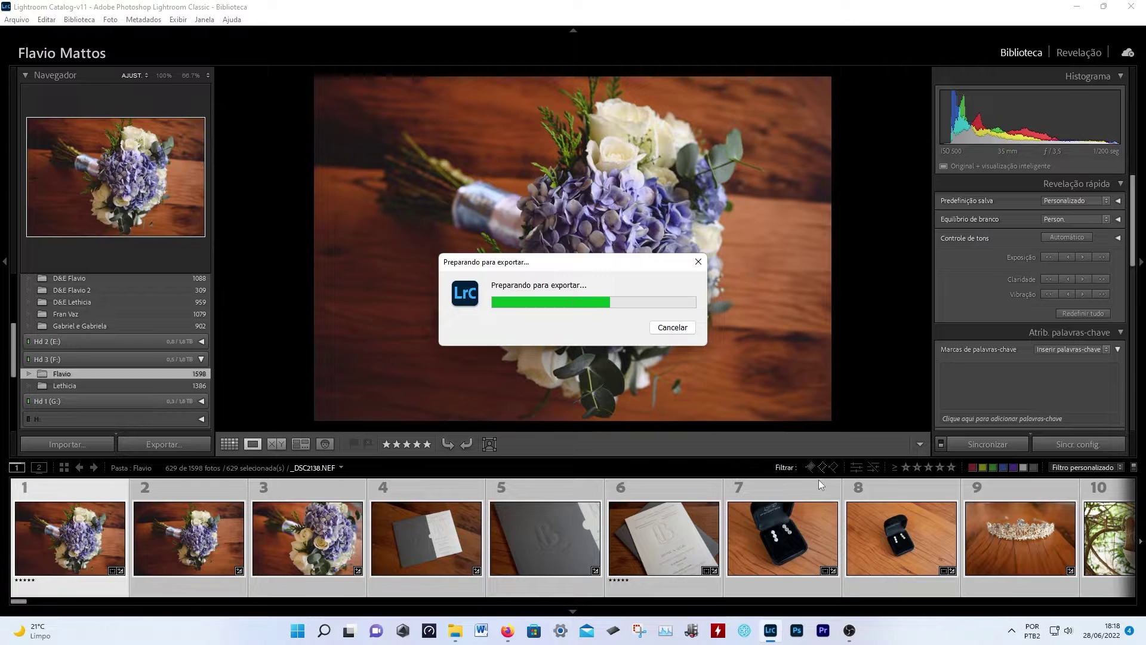
Step: Watch CPU usage near 93% on Task Manager's Desempenho tab during the second export
key(ctrl+shift+Escape)
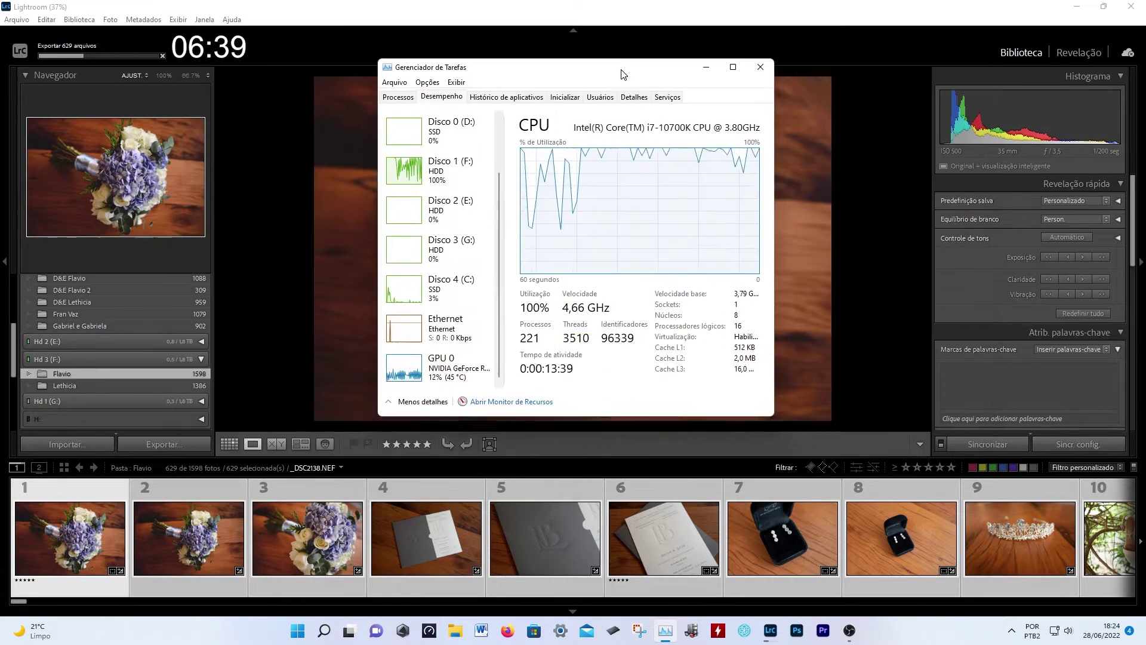
drag(620, 74, 629, 85)
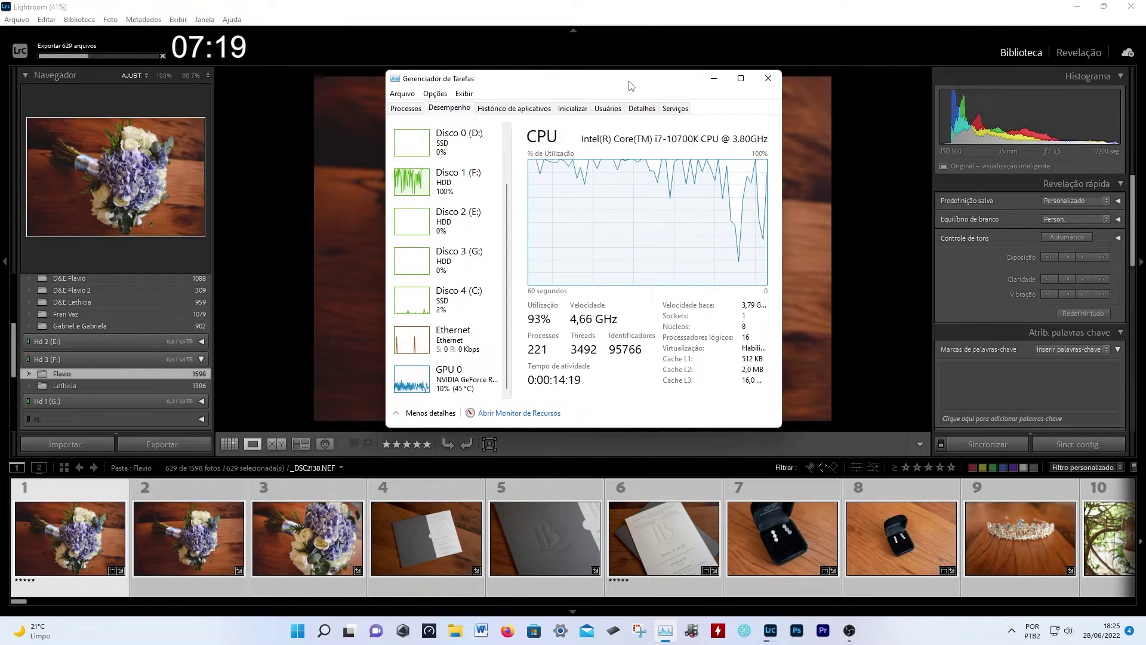